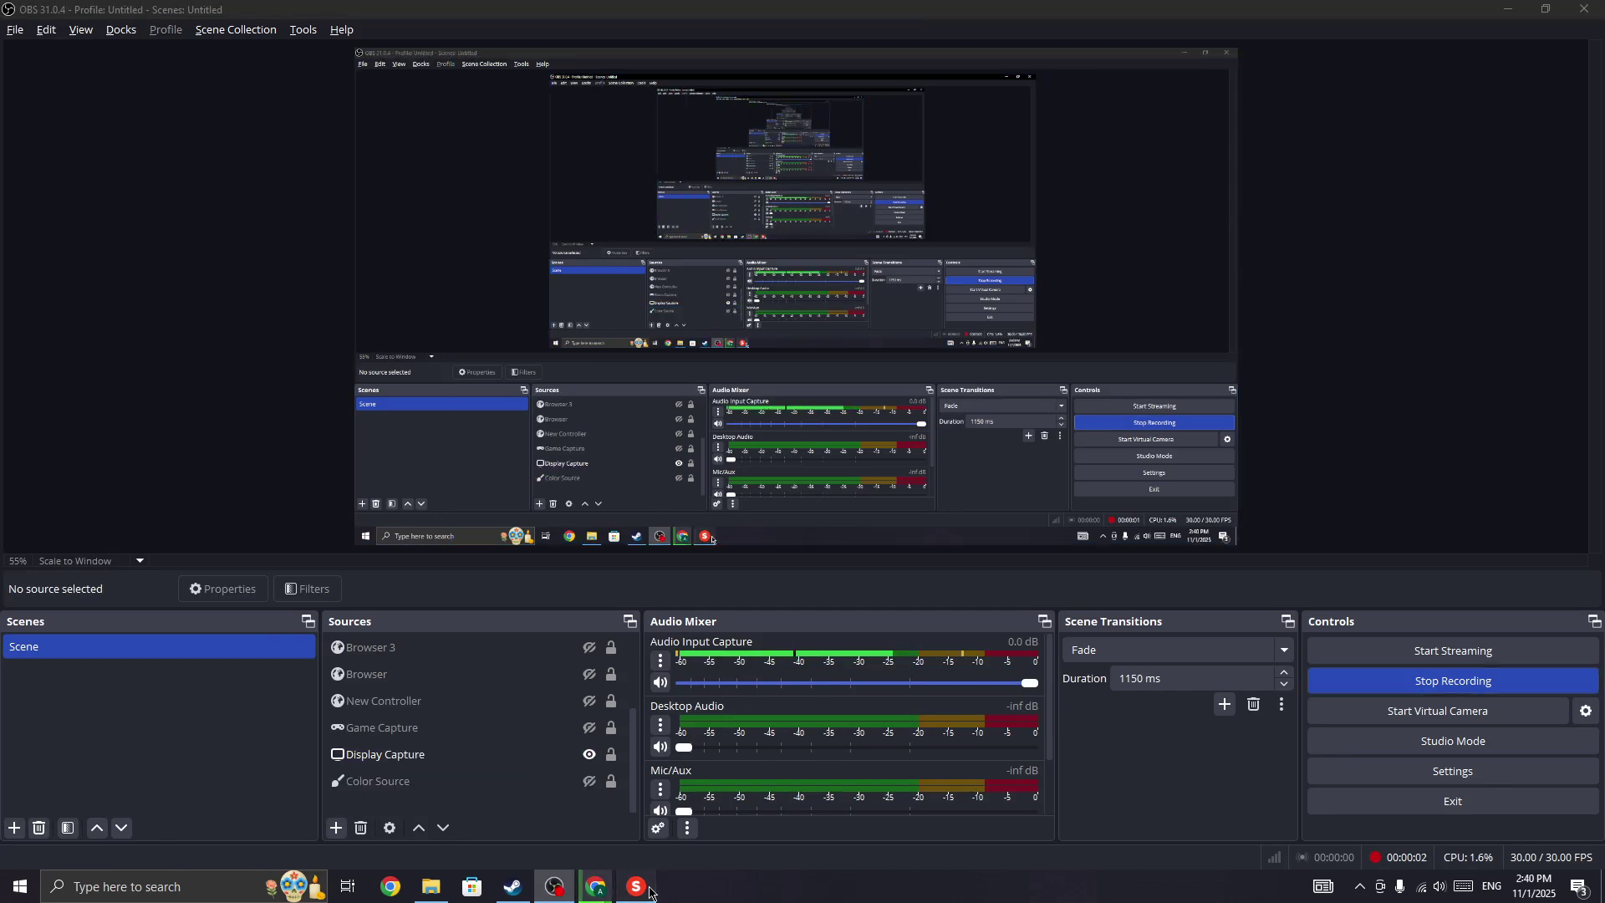
Bring STOVE to the front, showing the Store Weekly Game Ranking page
click(1040, 200)
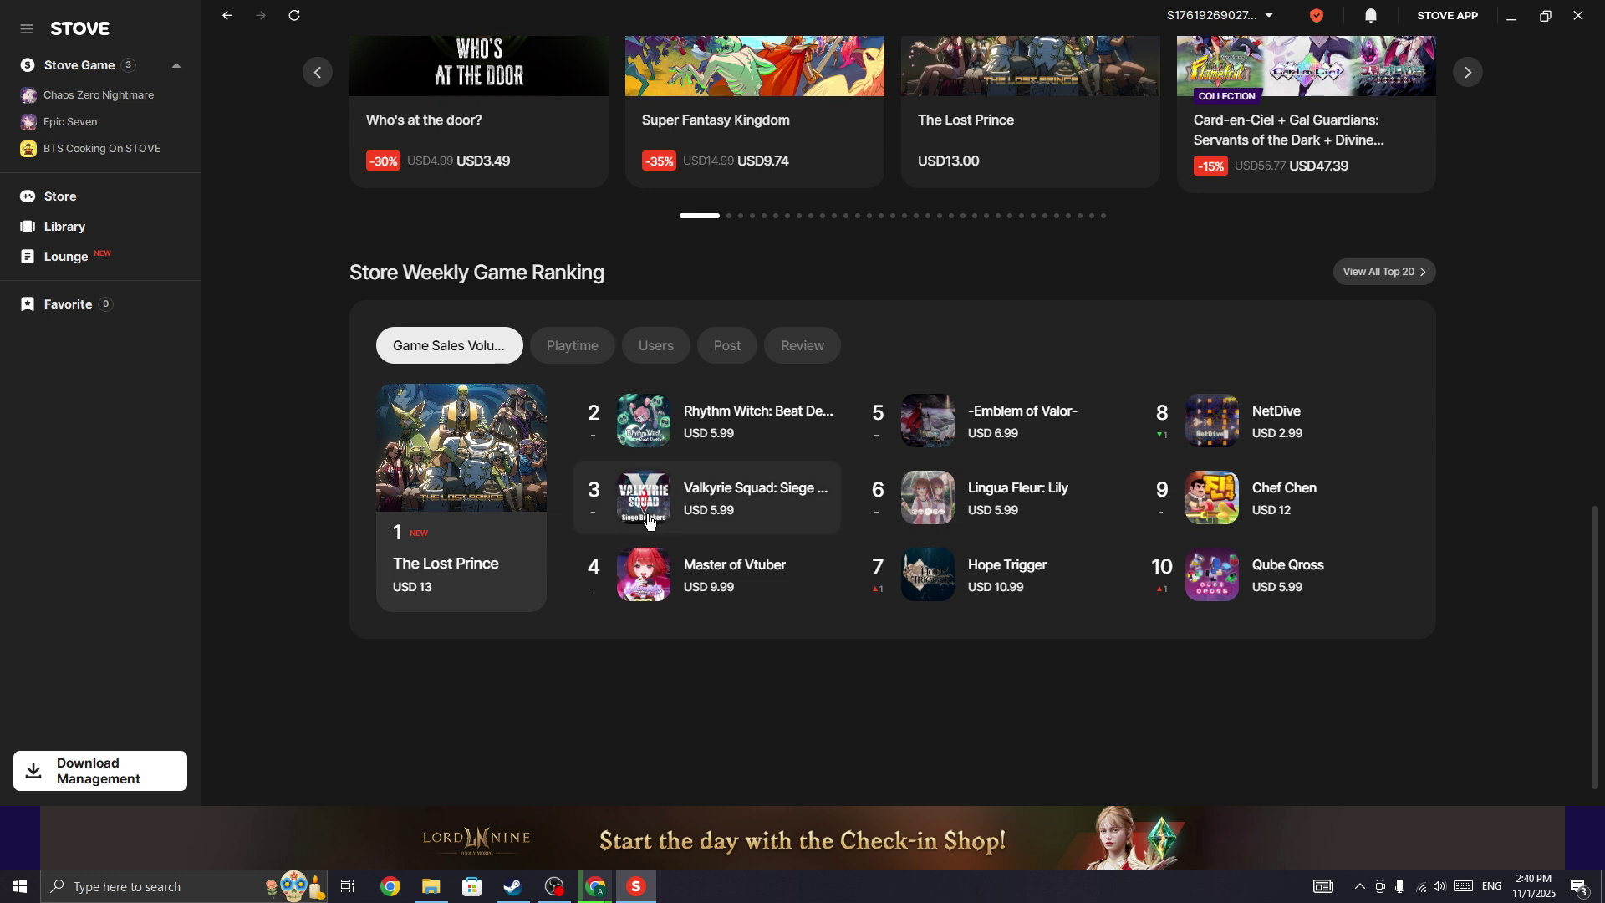
scroll(615, 309, up, 10)
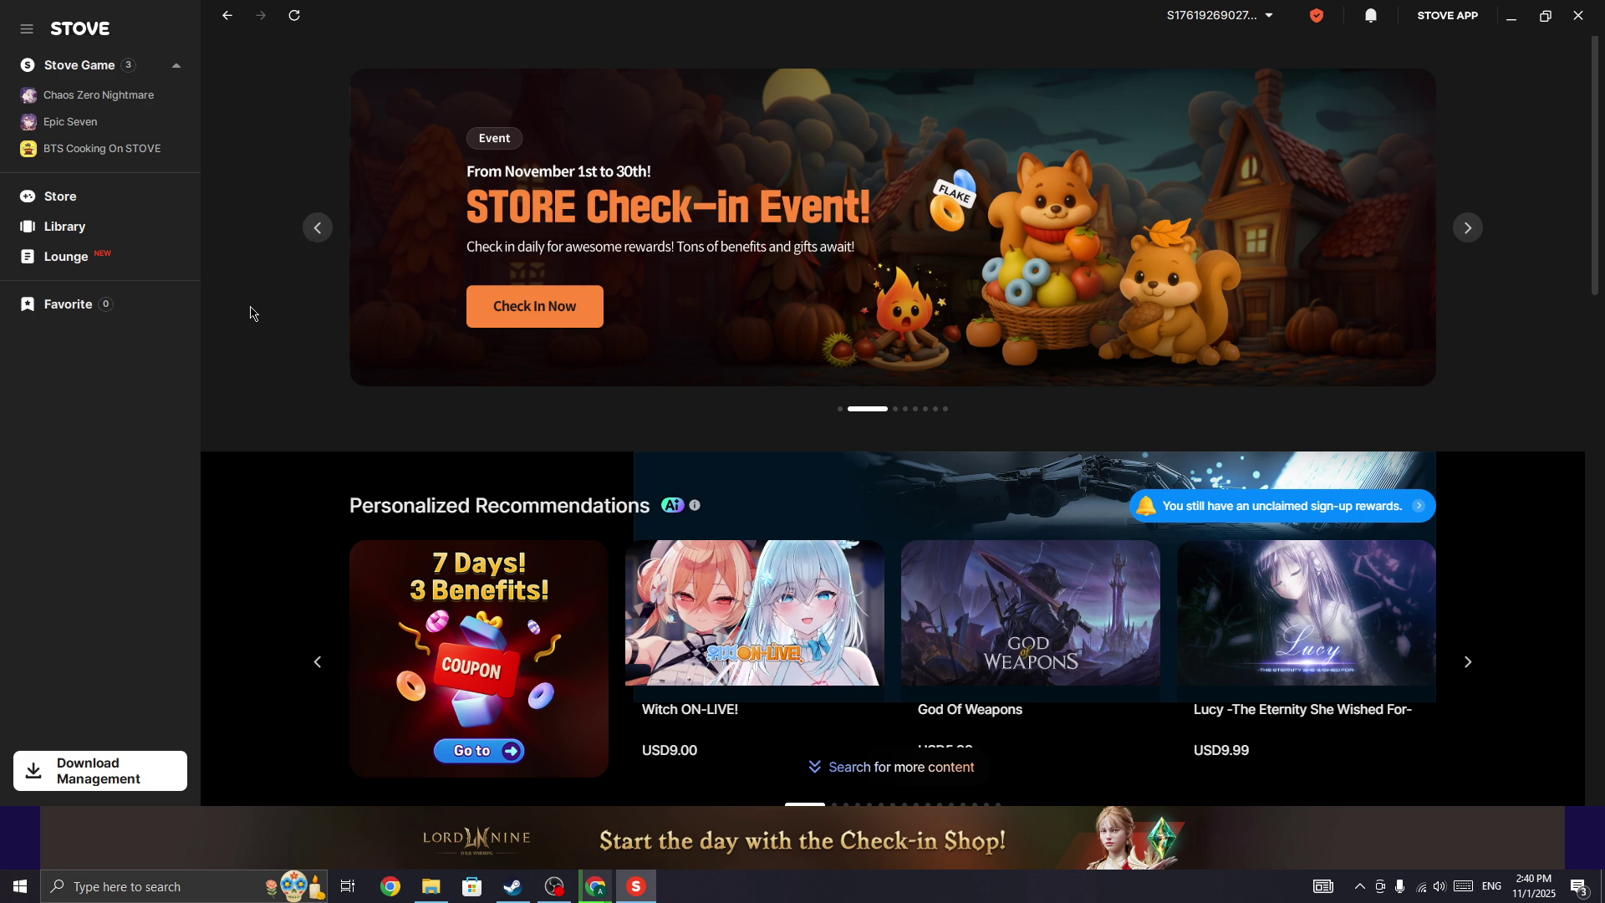
Go back one featured banner on STOVE's Store home, then open the Start menu
click(308, 237)
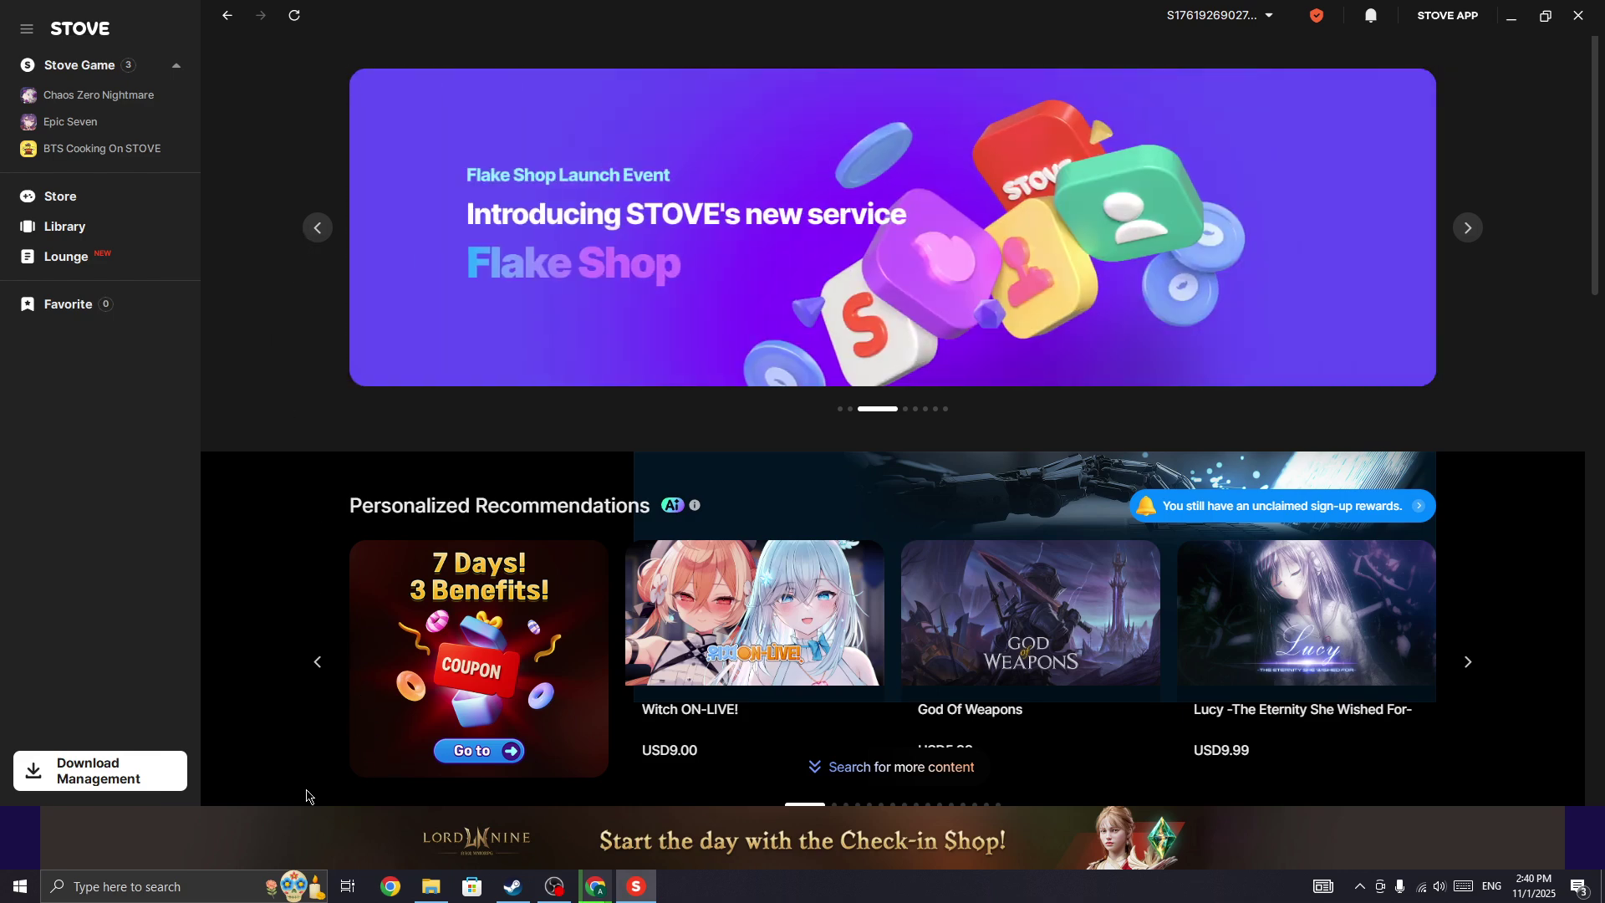
click(23, 887)
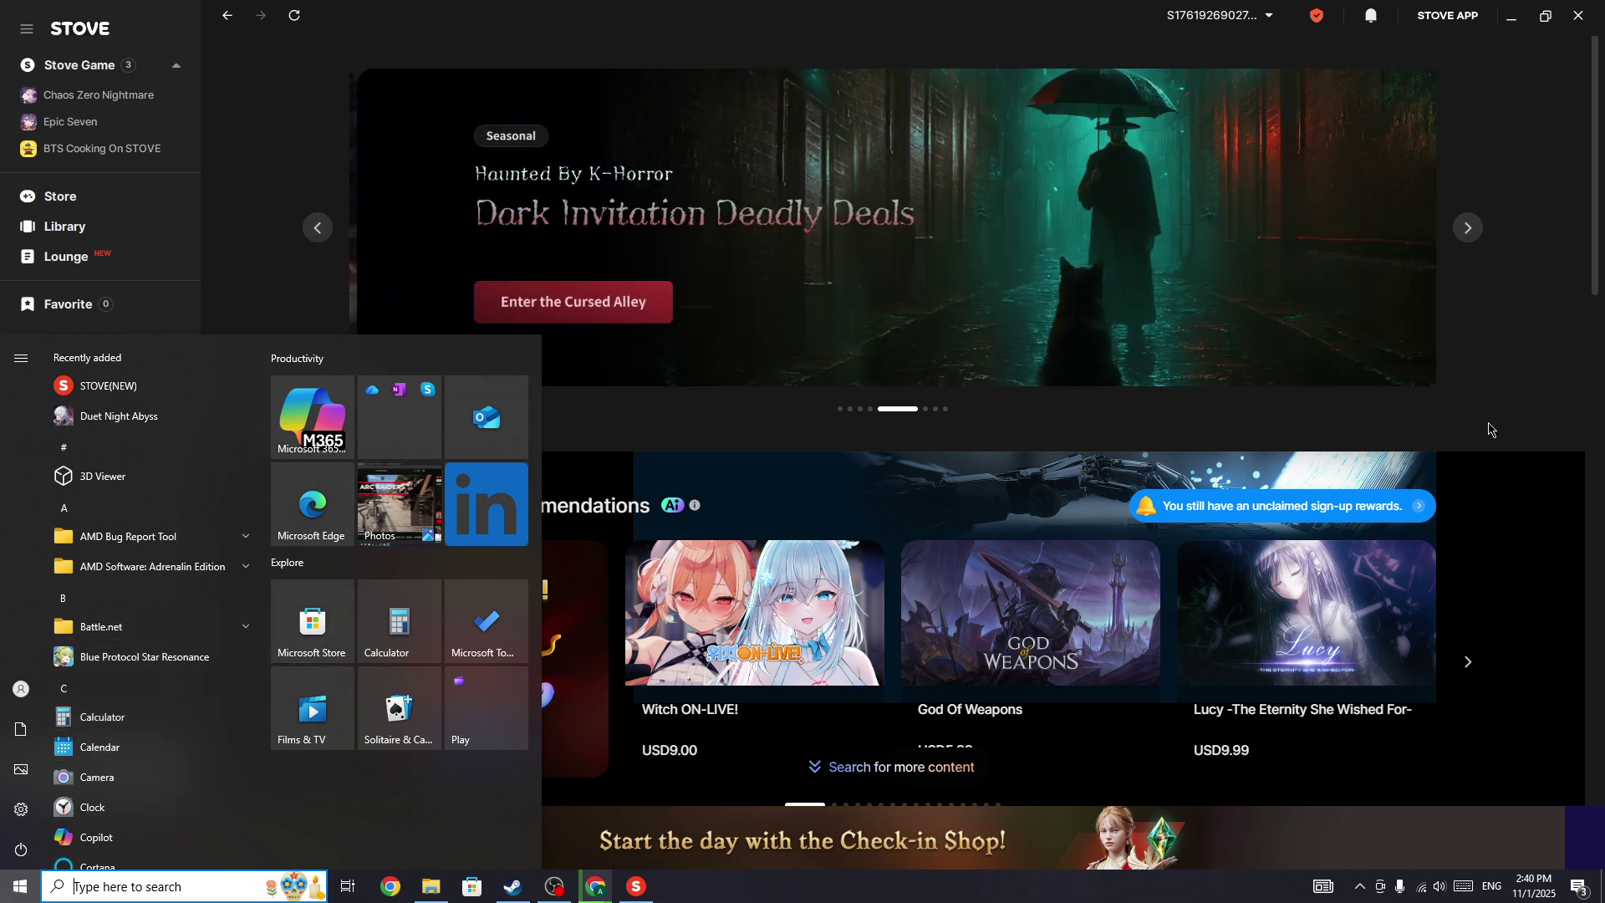
Dismiss the Start menu and Wi-Fi list, then show the ProgramData\Smilegate STOVE folder
click(1401, 431)
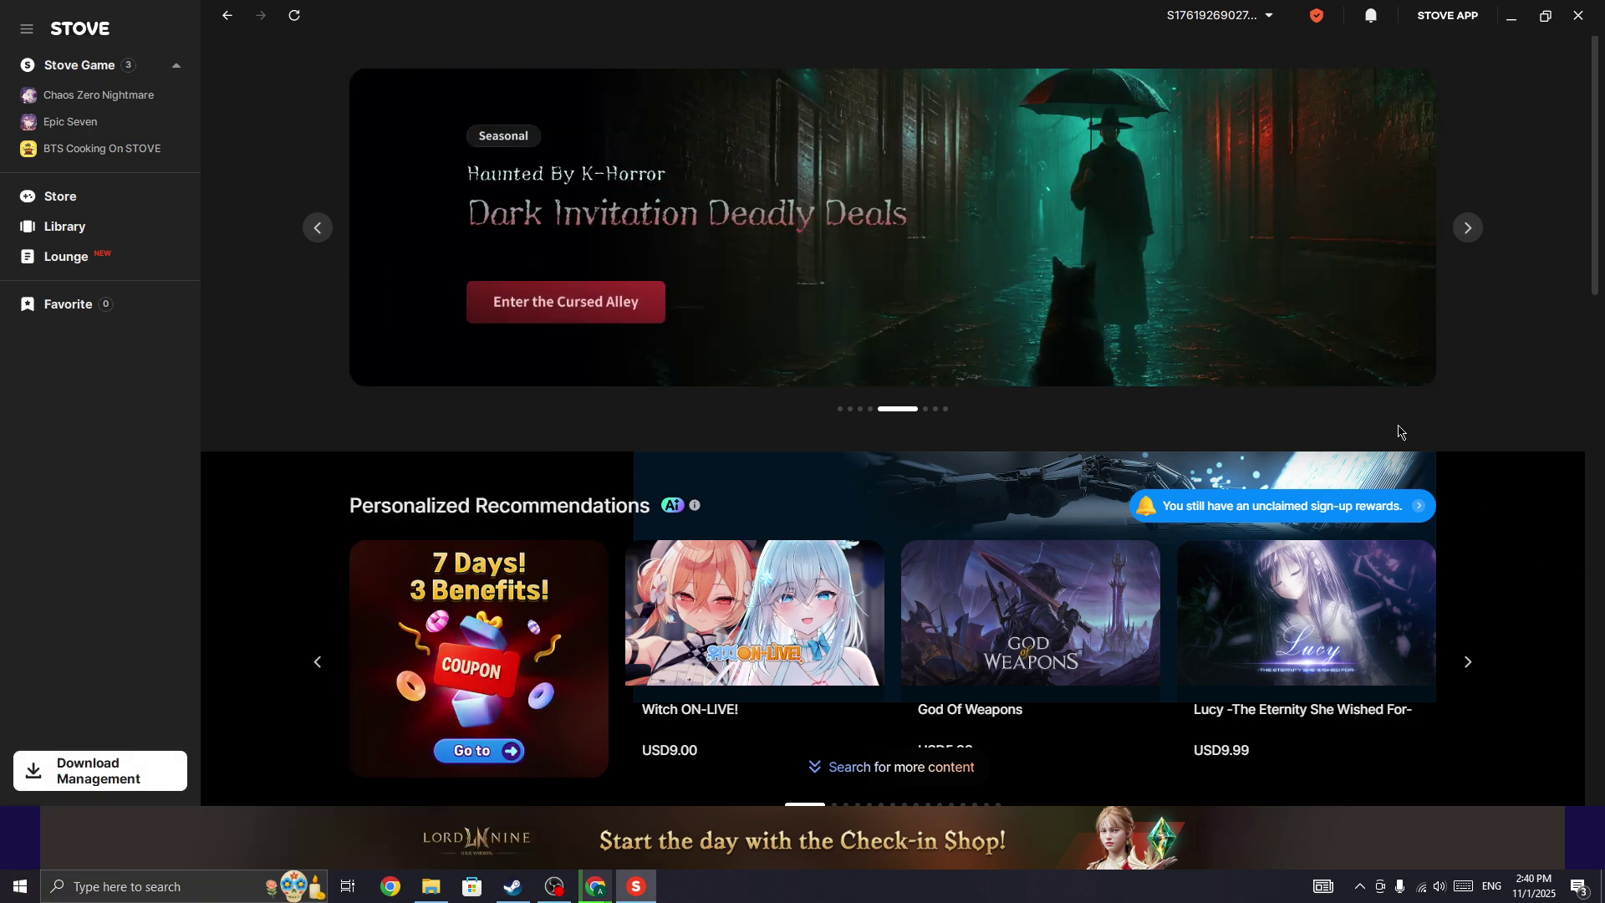
click(1417, 887)
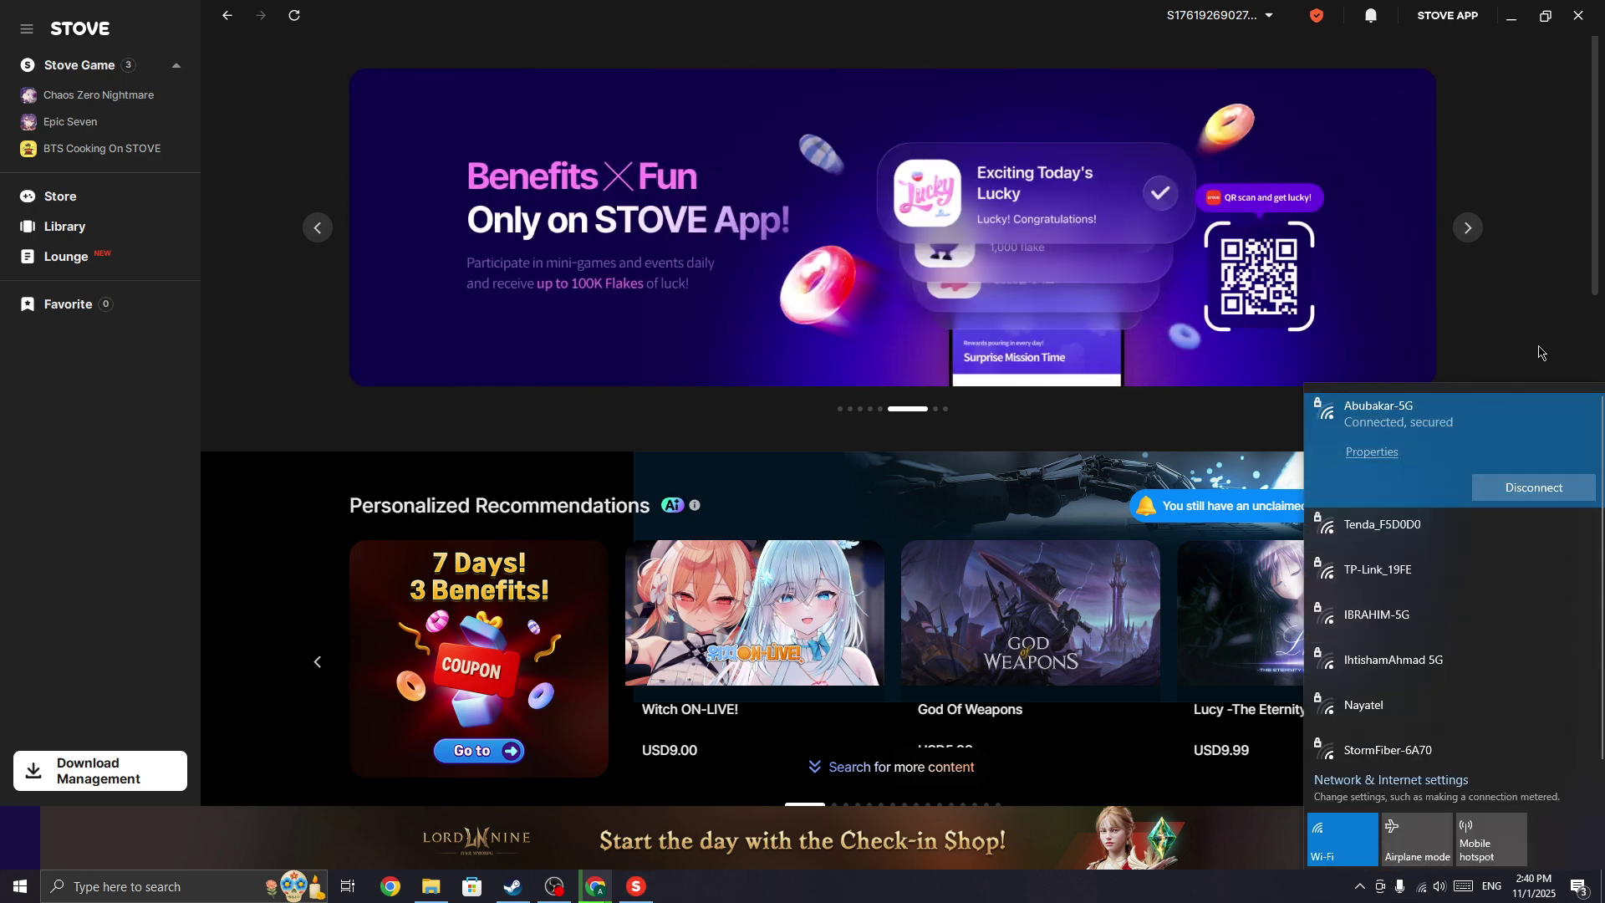
click(1544, 320)
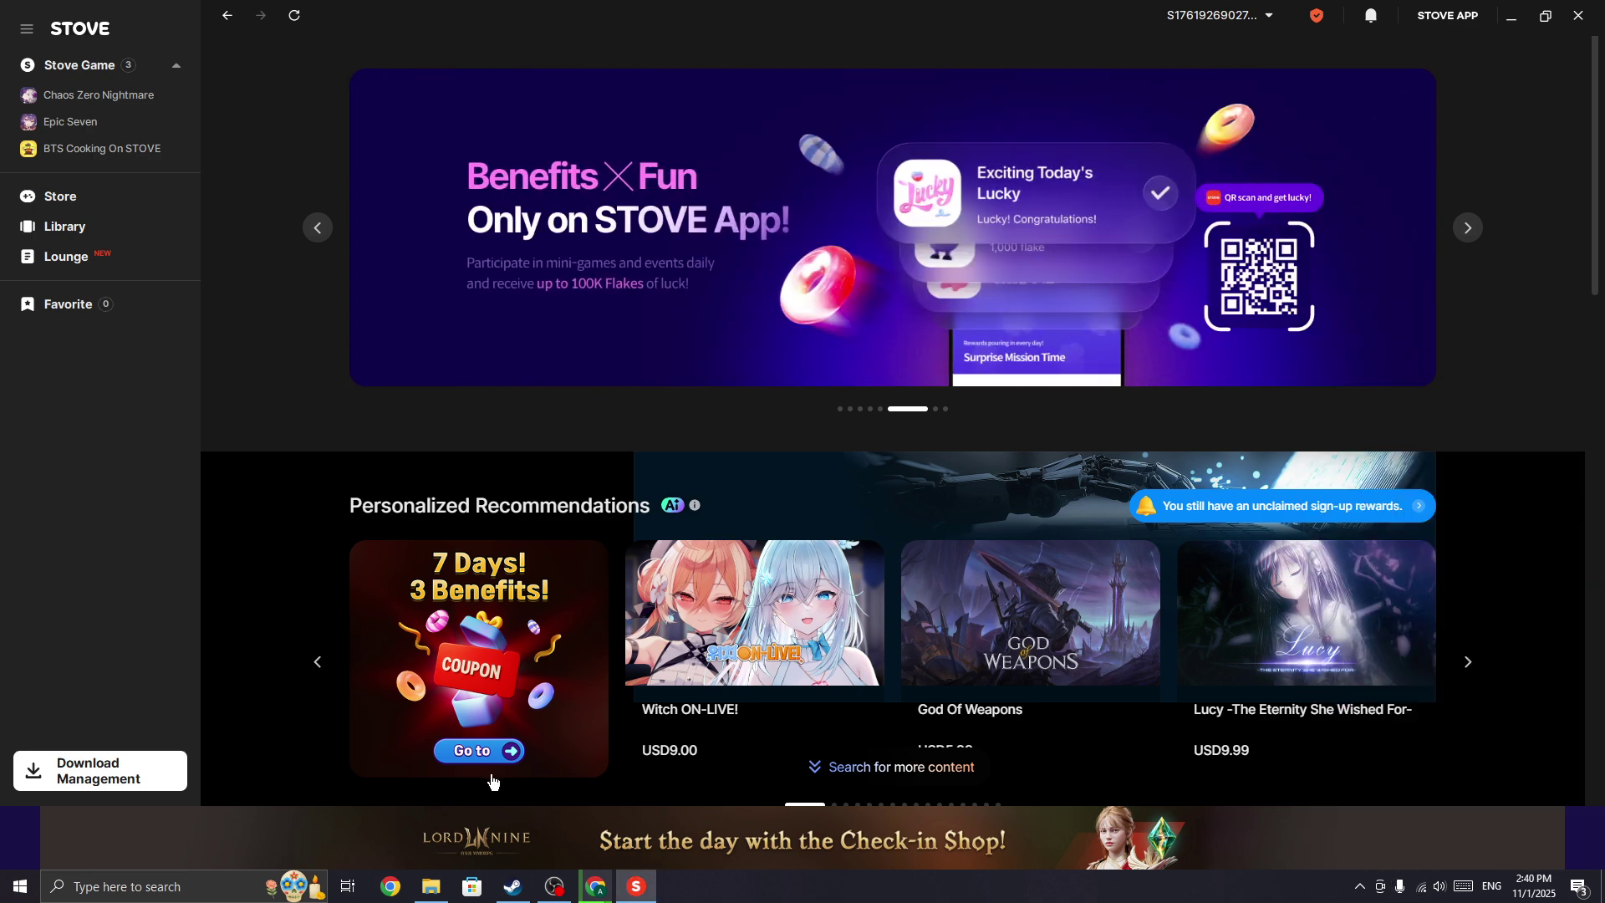
click(431, 887)
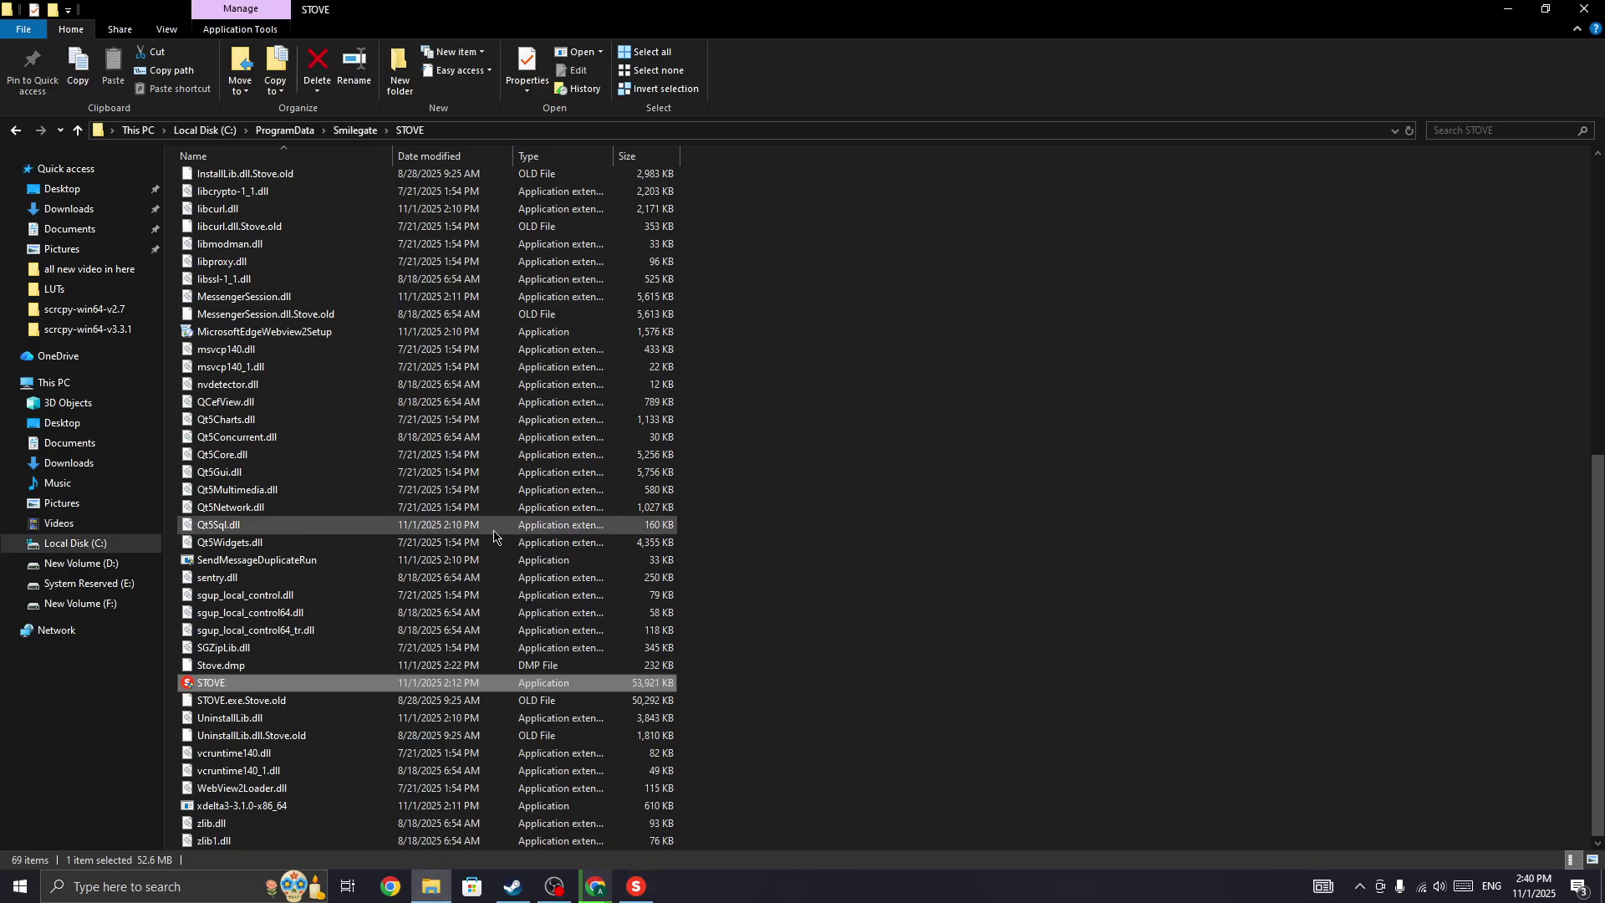
scroll(464, 572, up, 8)
scroll(464, 572, down, 10)
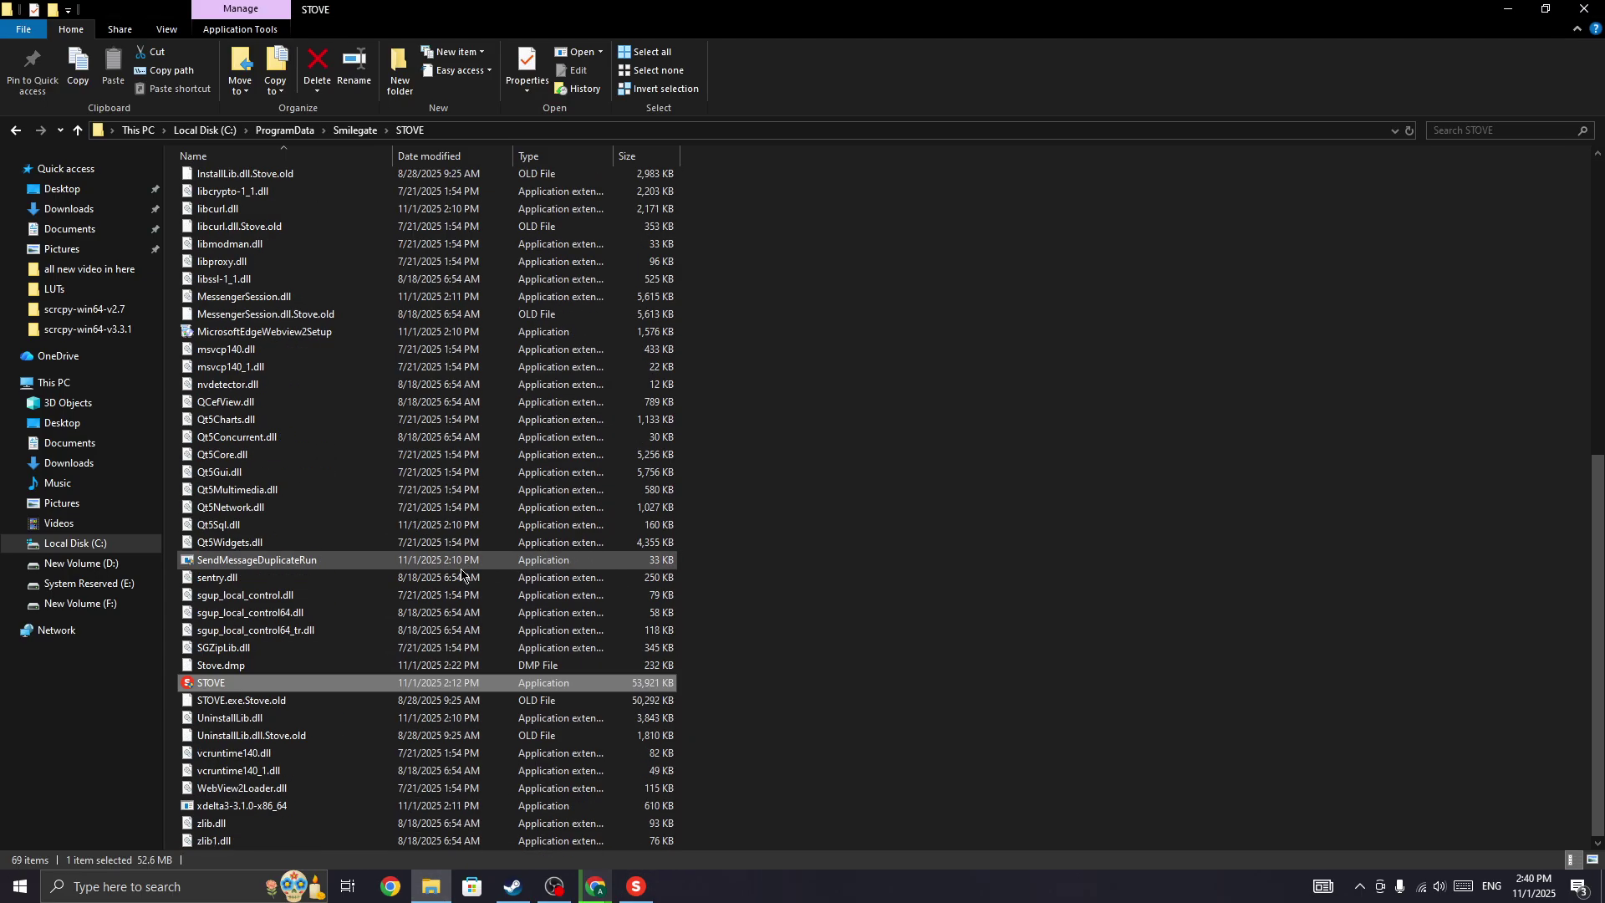
scroll(462, 572, up, 10)
scroll(461, 573, down, 10)
Open the STOVE.exe Properties dialog and move it up and to the right
right_click(196, 688)
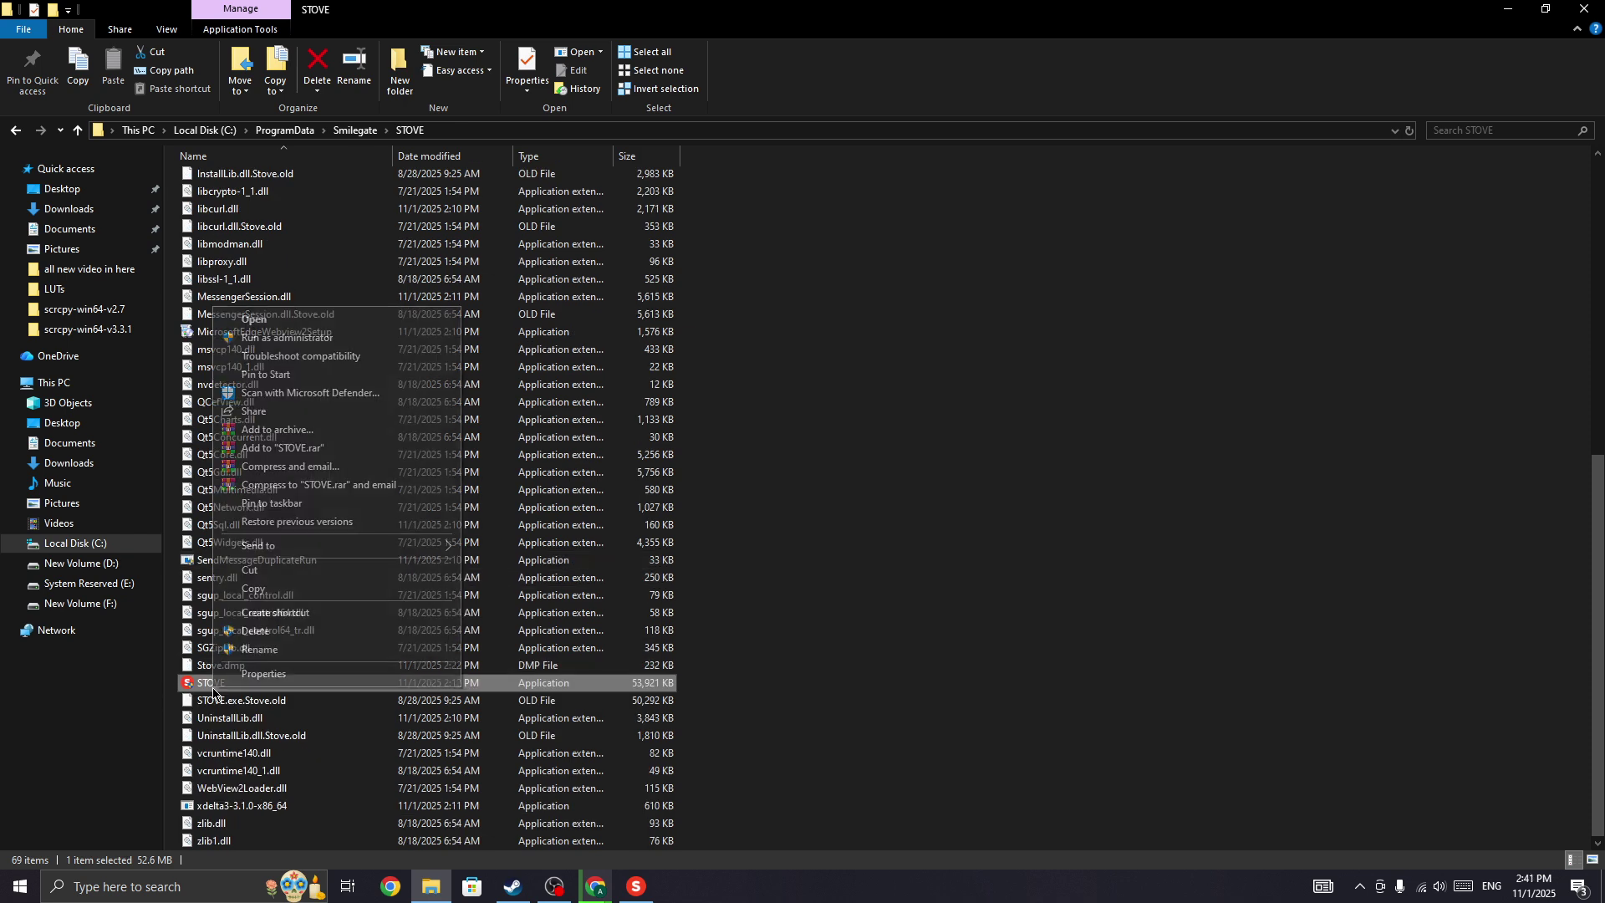
click(264, 673)
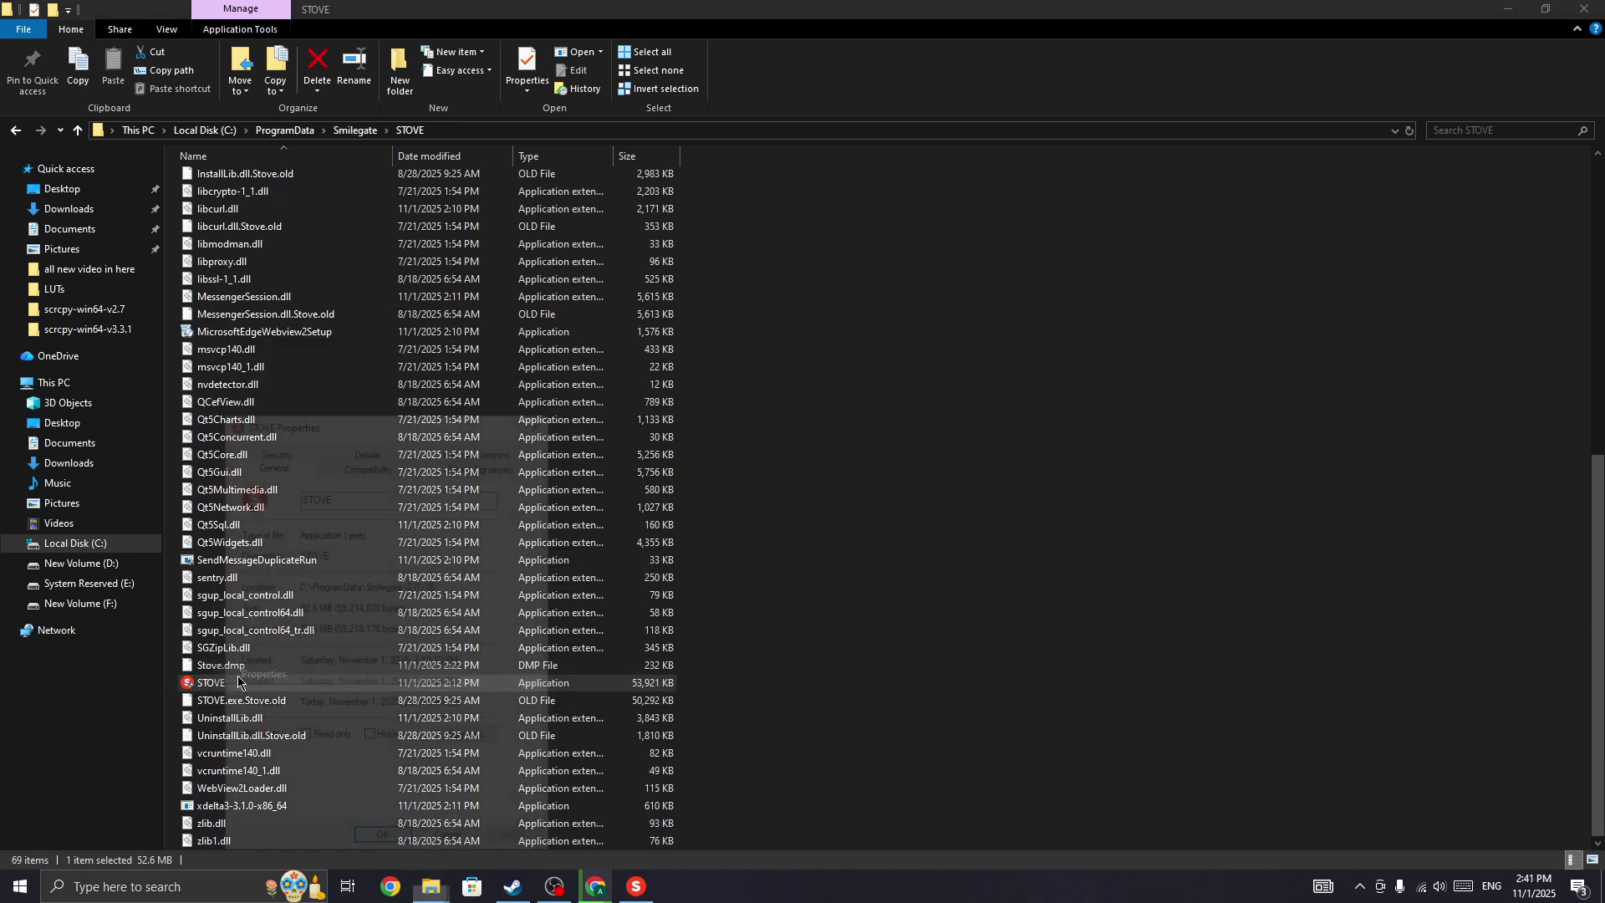
drag(376, 419, 790, 223)
Disable fullscreen optimizations, run as administrator, and set high DPI override to Application
click(778, 266)
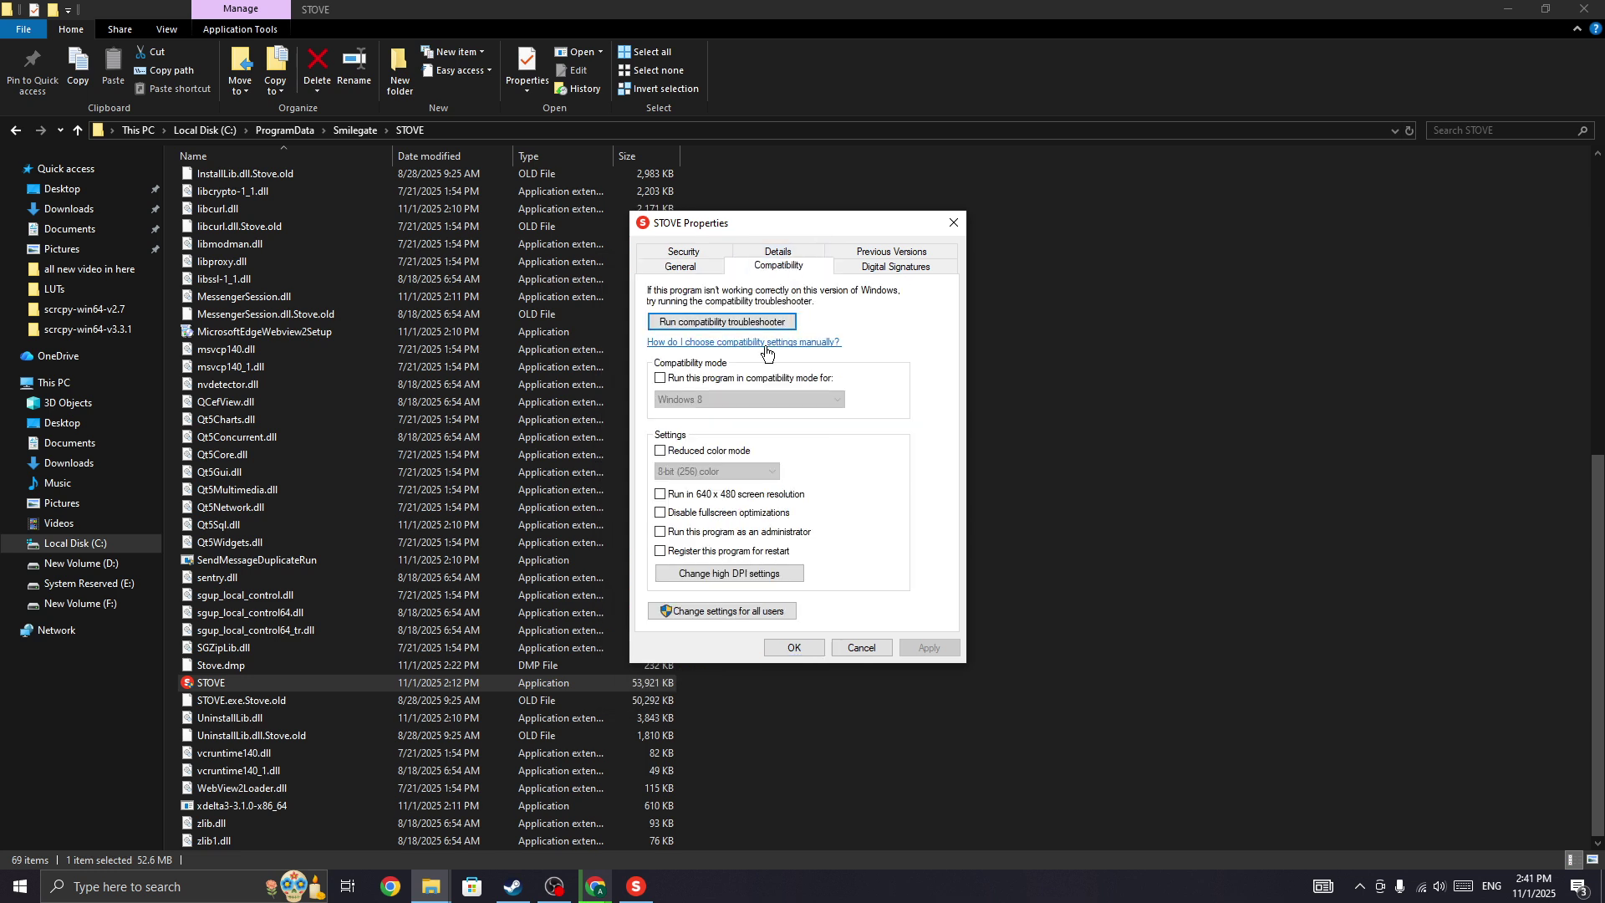
click(660, 514)
click(721, 574)
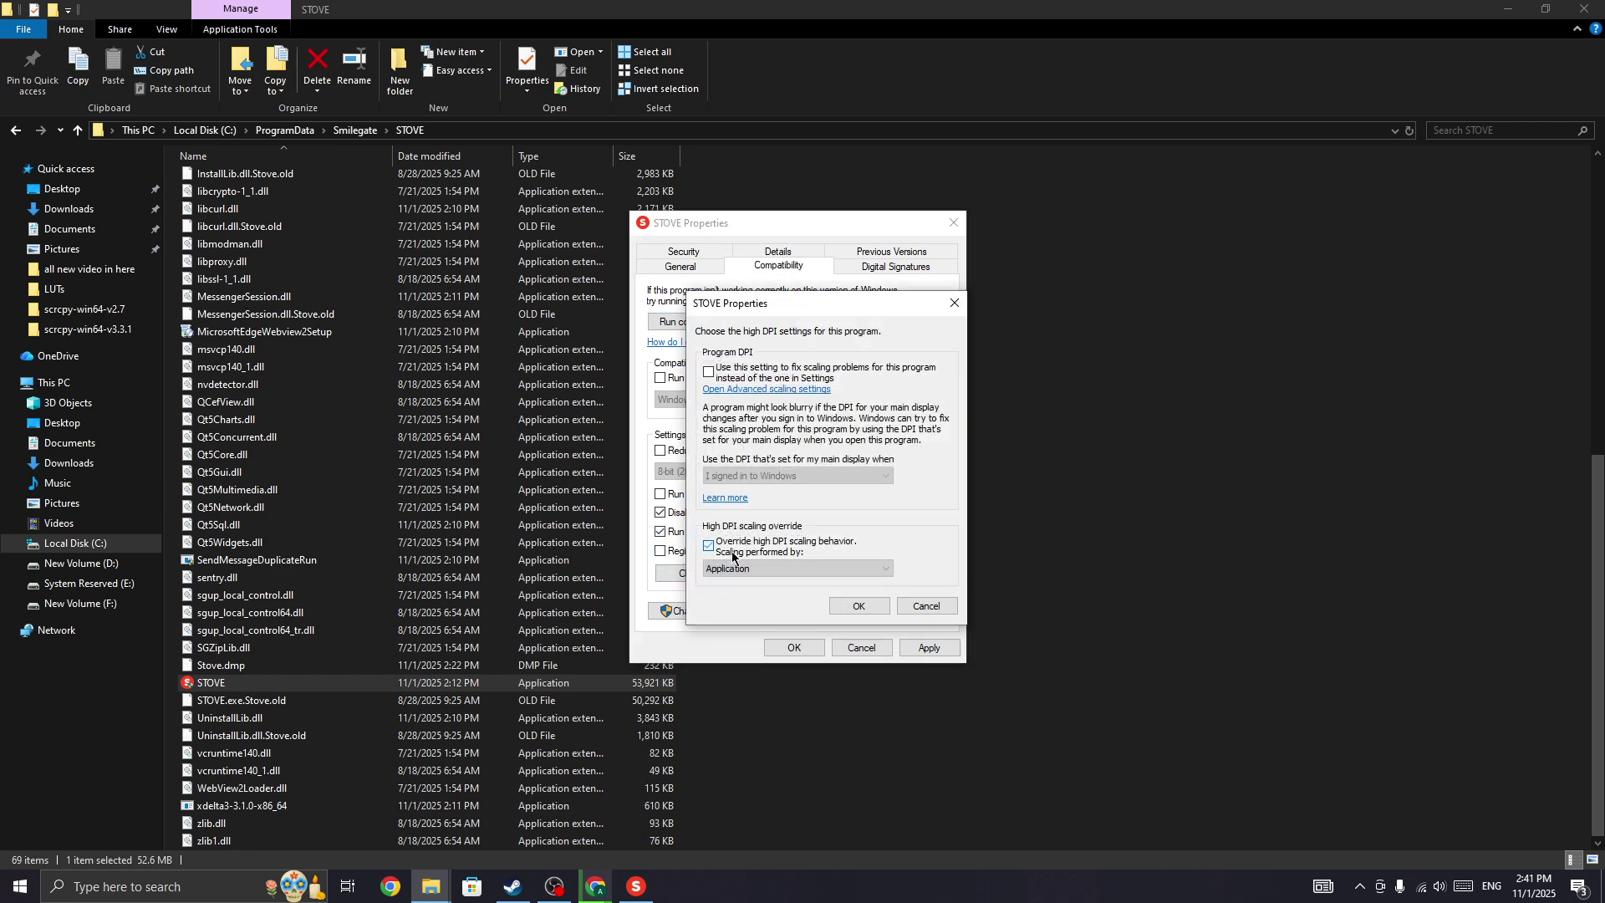
click(916, 606)
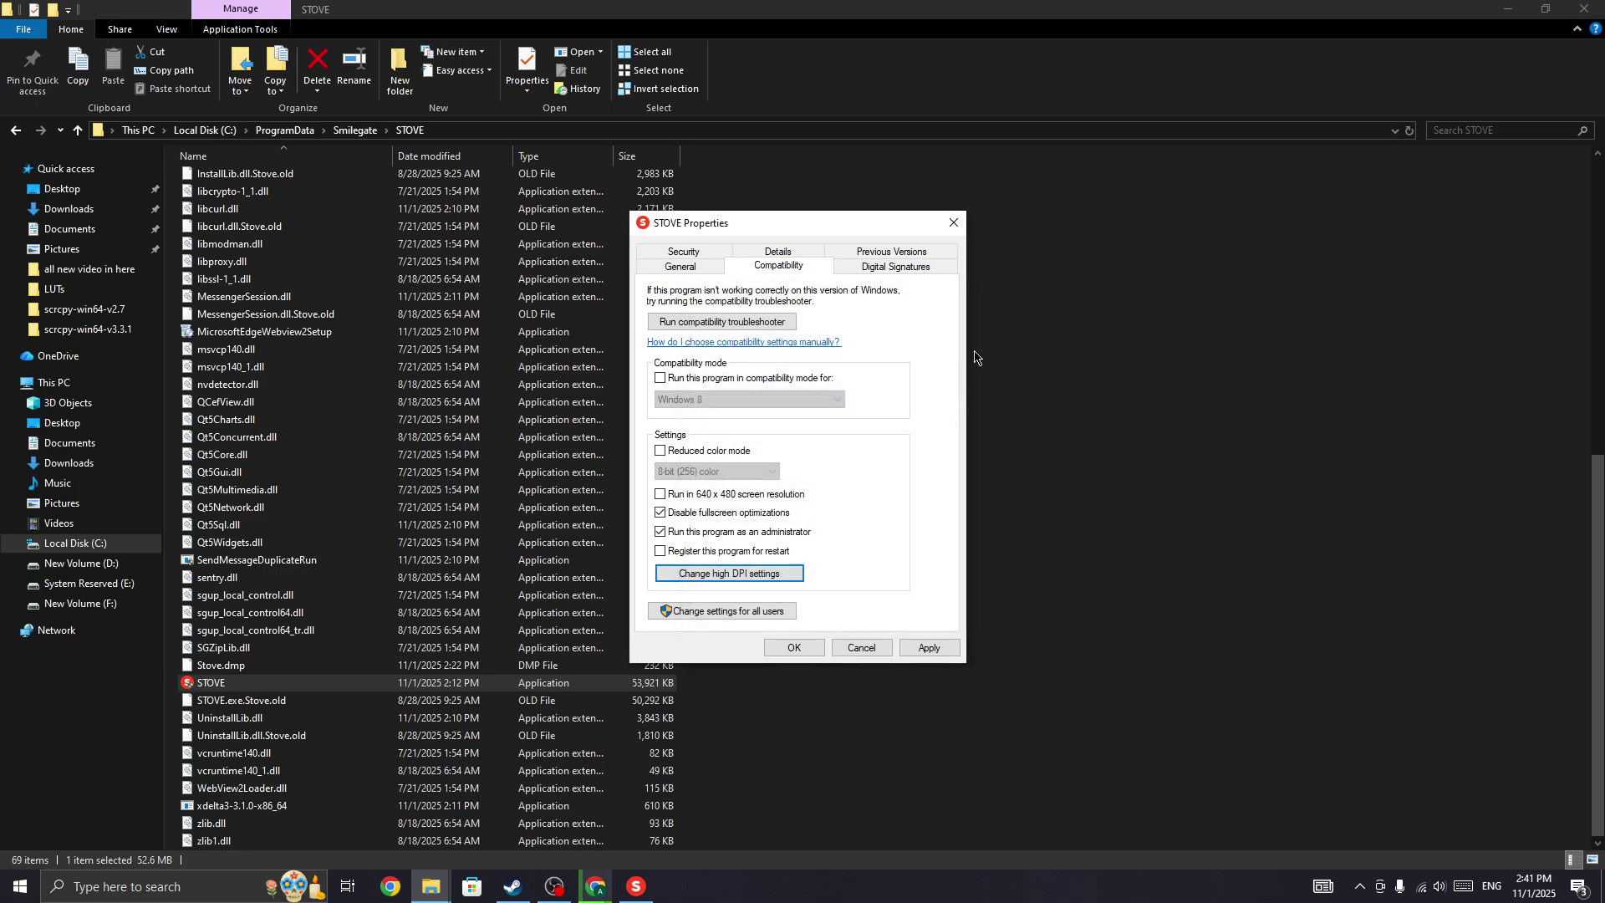
click(953, 224)
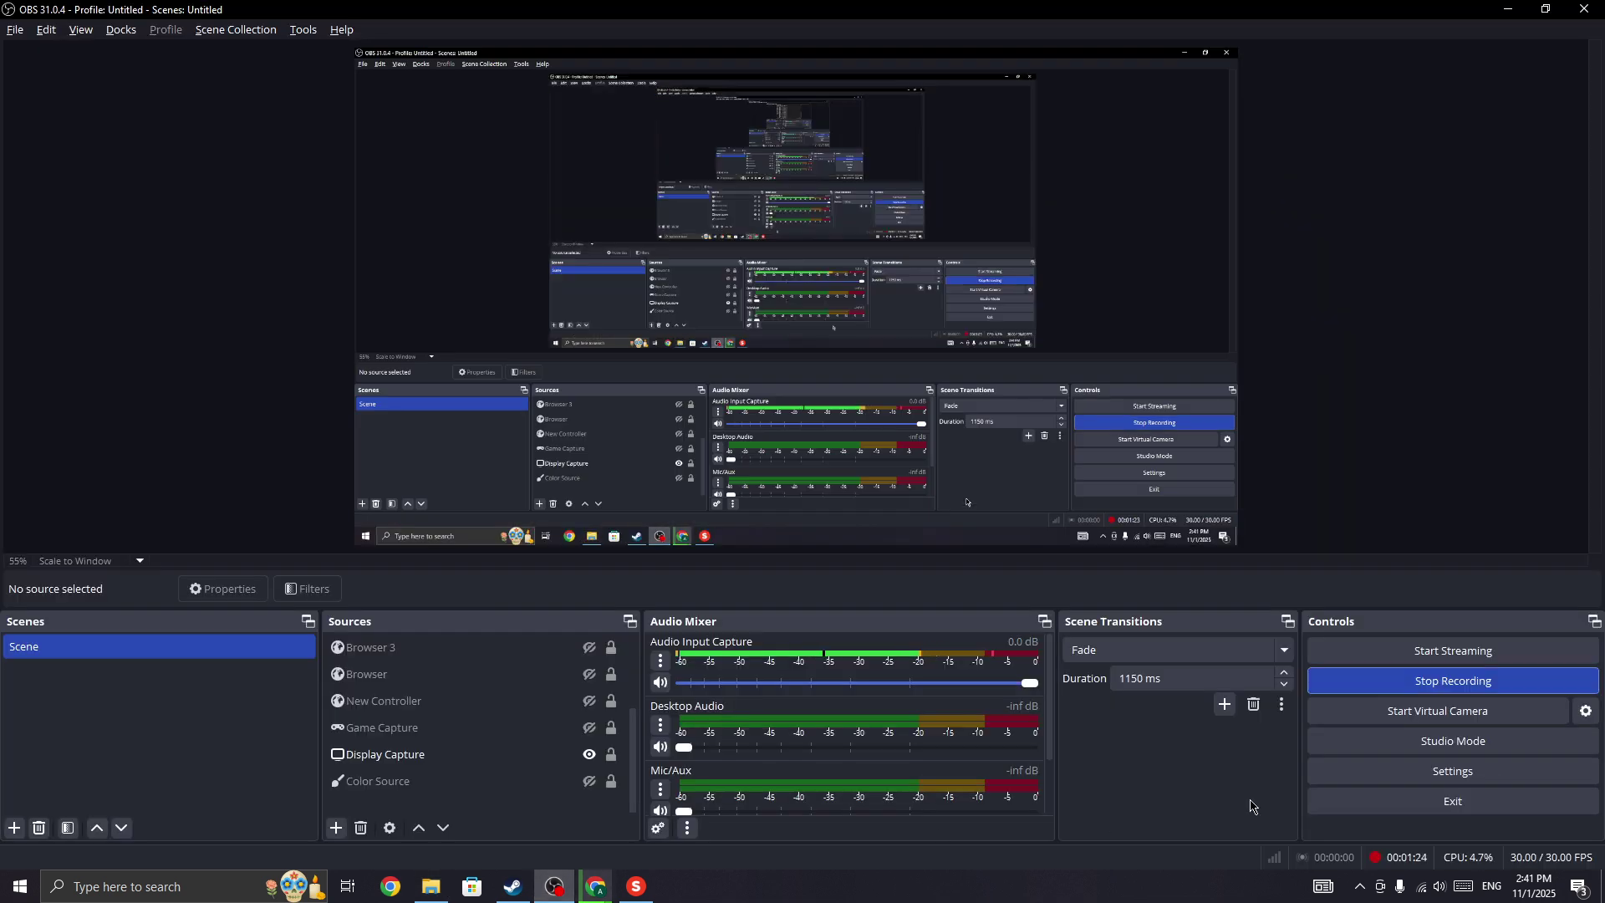